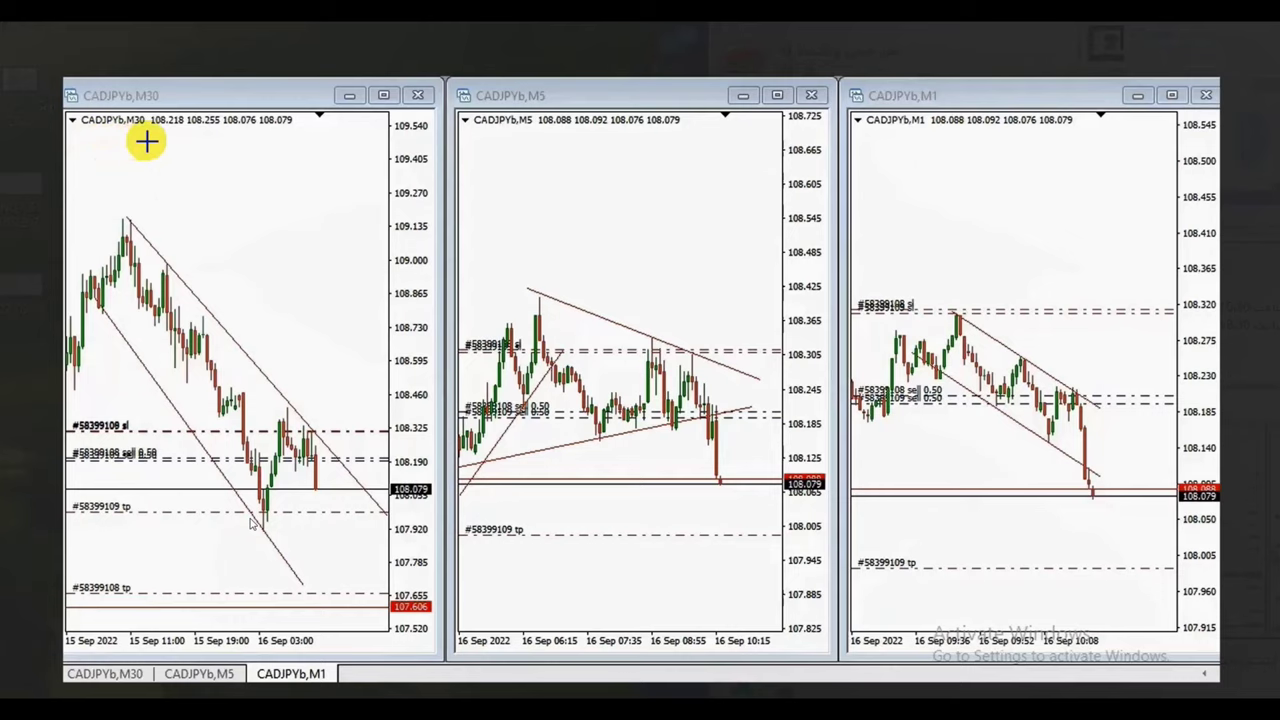
Trace the M5 triangle's lower and upper trend lines with thick green lines
left_click_drag(462, 467, 771, 403)
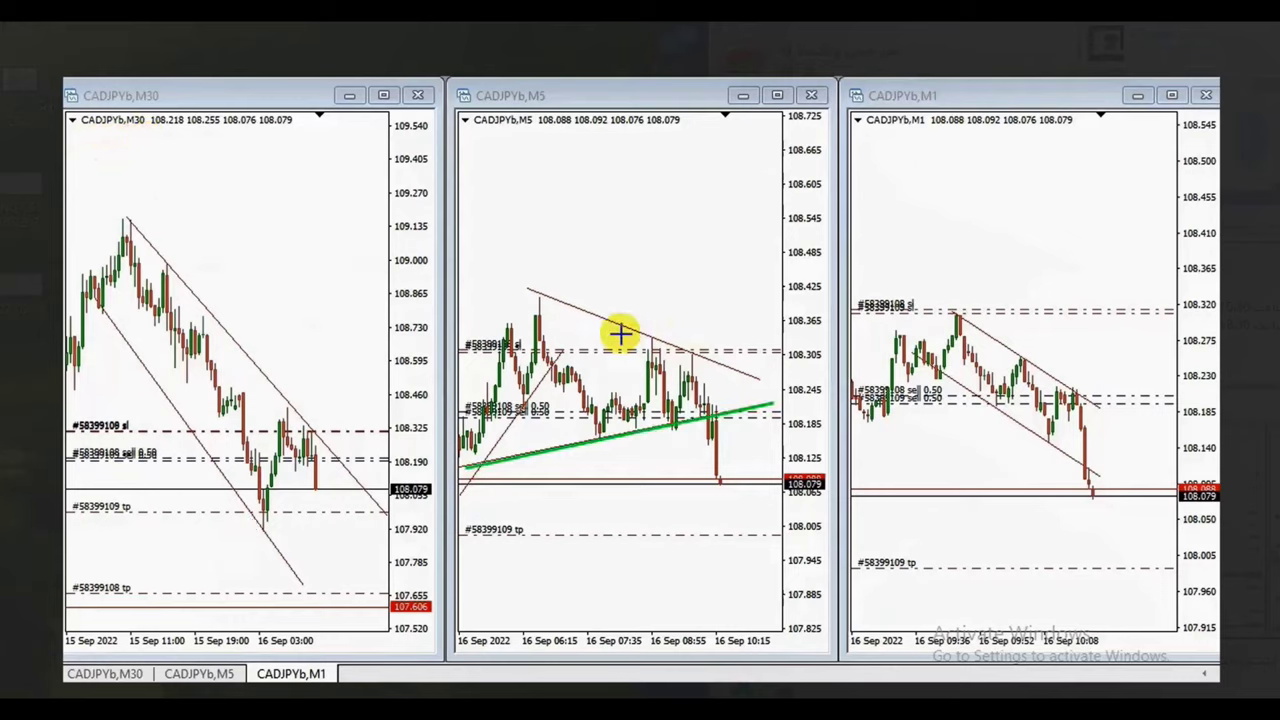
mouse_move(527, 287)
left_mouse_down()
mouse_move(731, 346)
mouse_move(771, 382)
left_mouse_up()
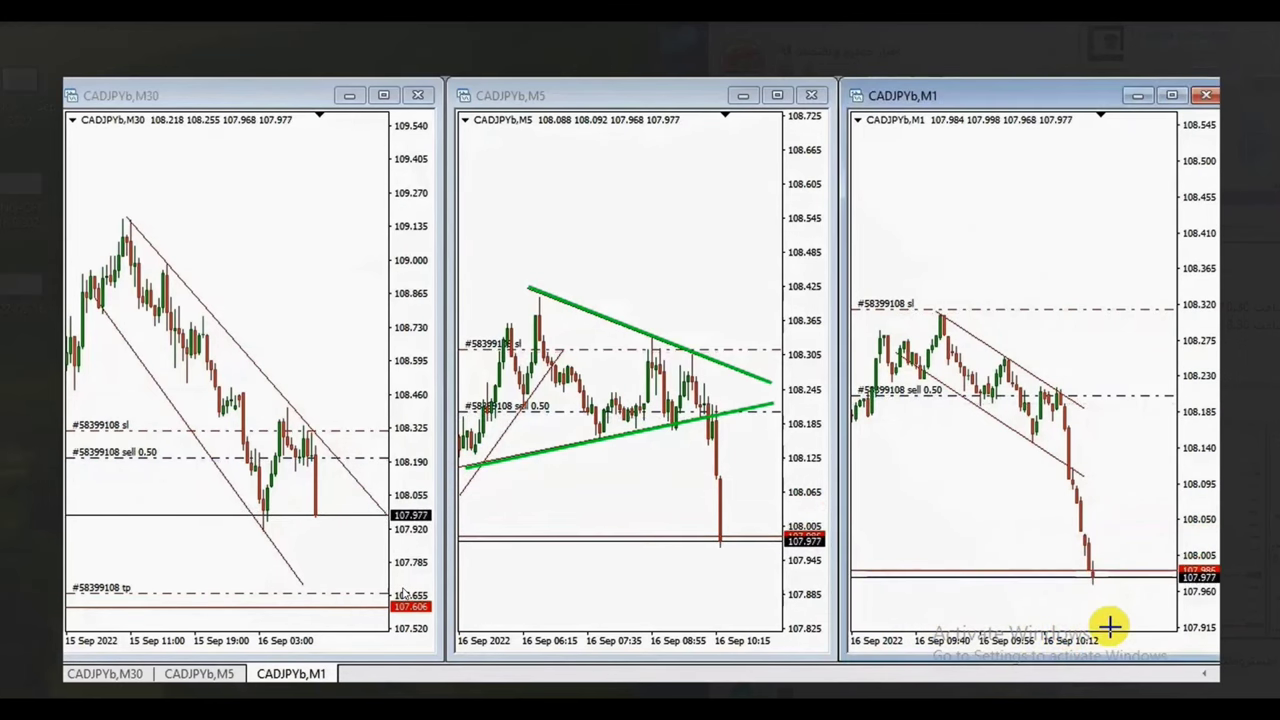
Move the CADJPY stop loss just under the sell entry and draw a steeper channel on the M1 chart
left_click_drag(1100, 310, 1101, 410)
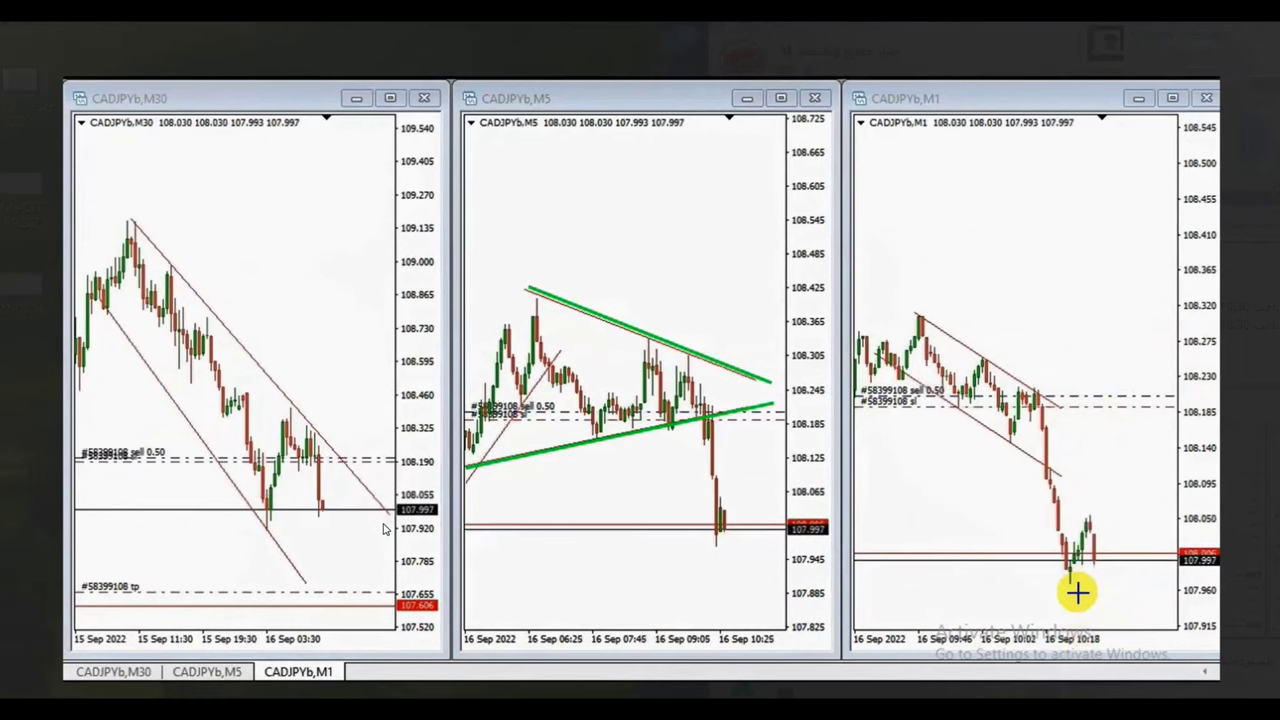
left_click(1077, 595)
left_click(1066, 583)
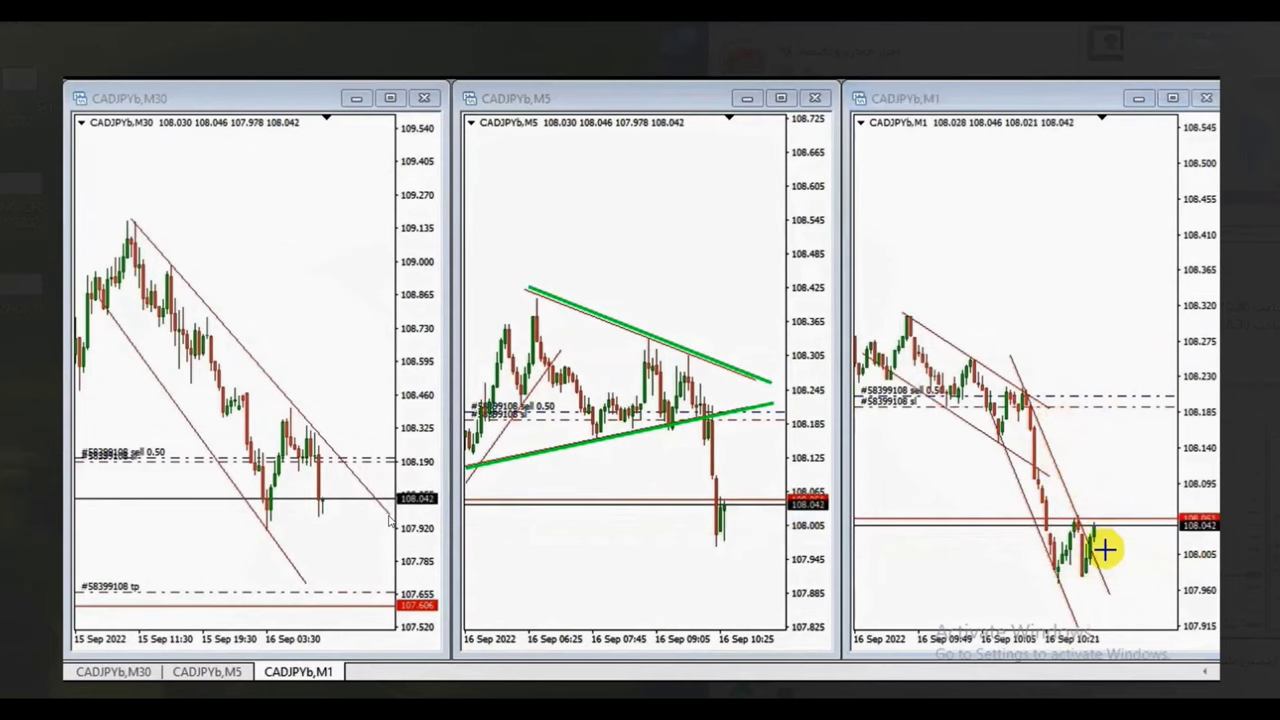
Close the open CADJPY sell order from its right-click actions
right_click(1086, 558)
left_click(1080, 570)
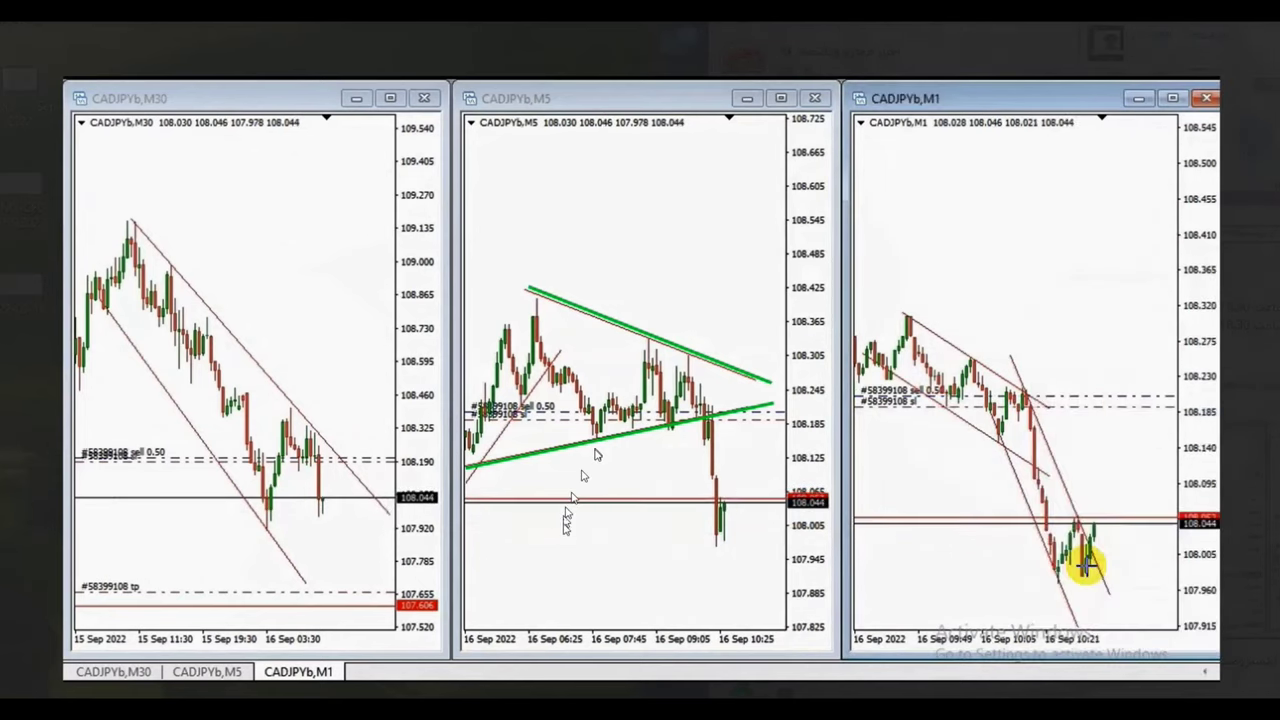
right_click(1090, 572)
key("Down")
key("Down")
key("Return")
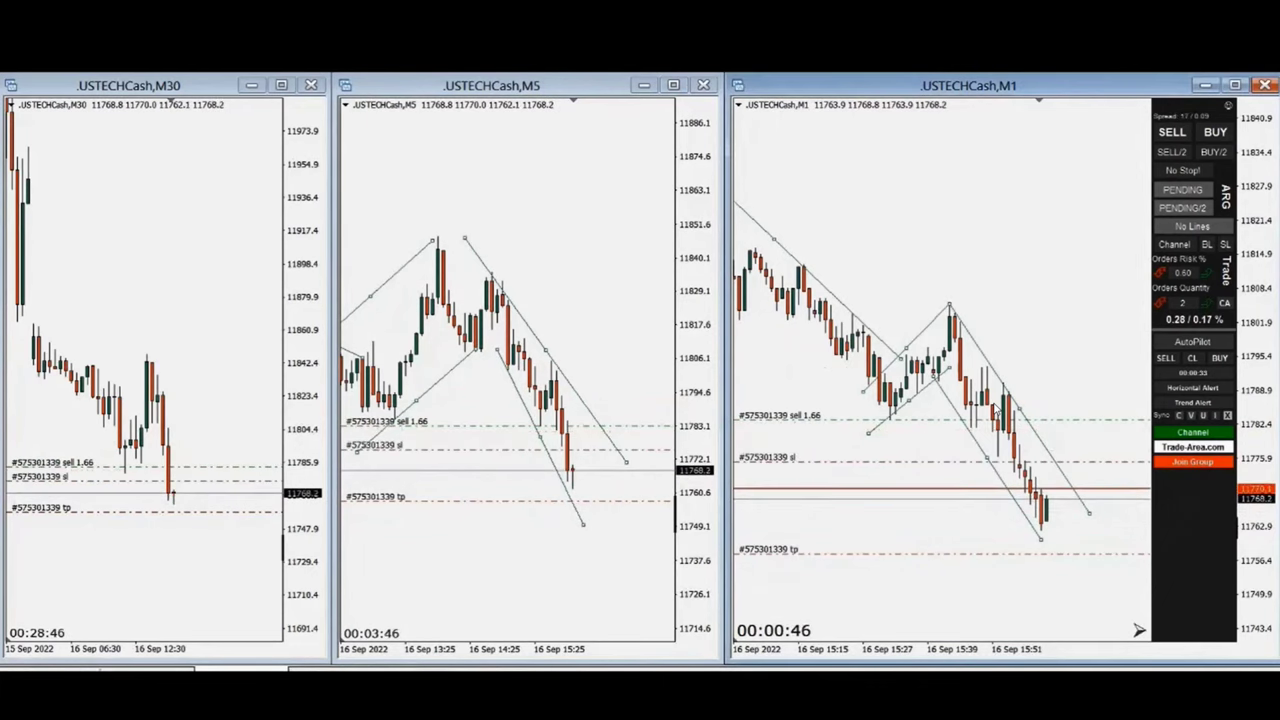
Close the USTECHCash sell order and switch to the US30.cash M1 chart
left_click(914, 598)
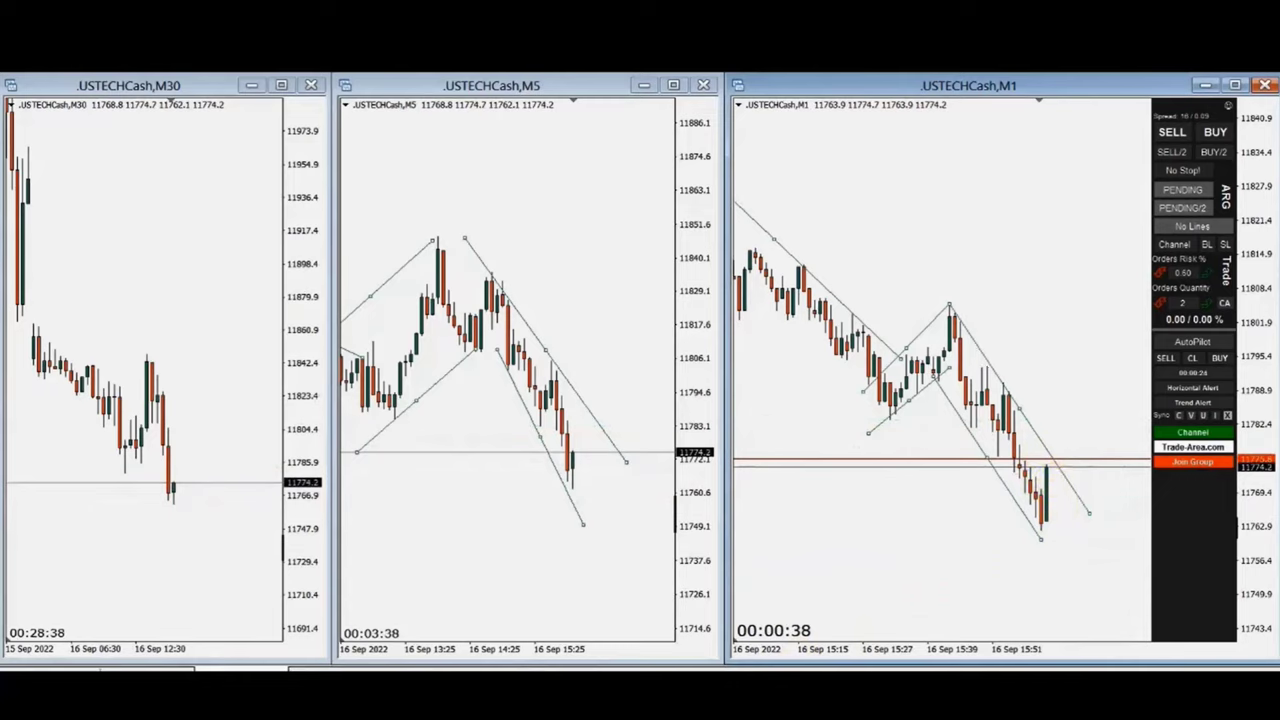
left_click(1052, 461)
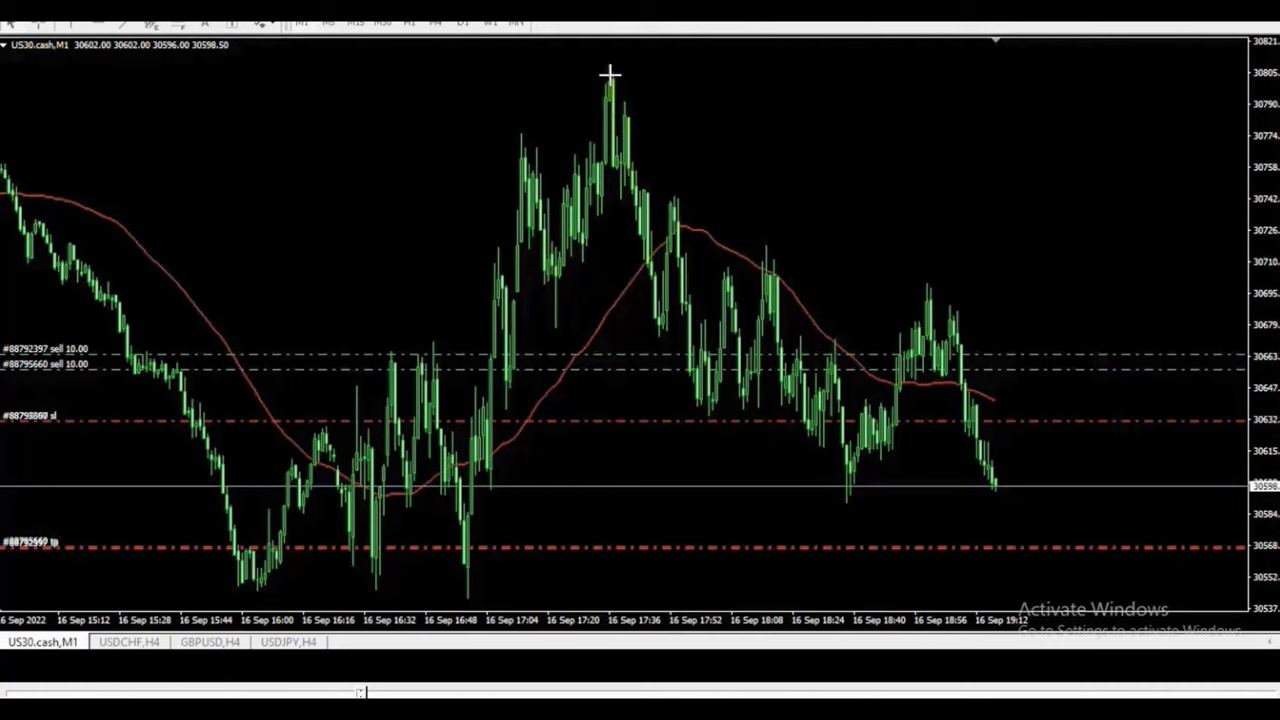
Draw four parallel green downward trend lines from the US30 M1 peak, forming a falling channel
left_click_drag(608, 65, 1198, 478)
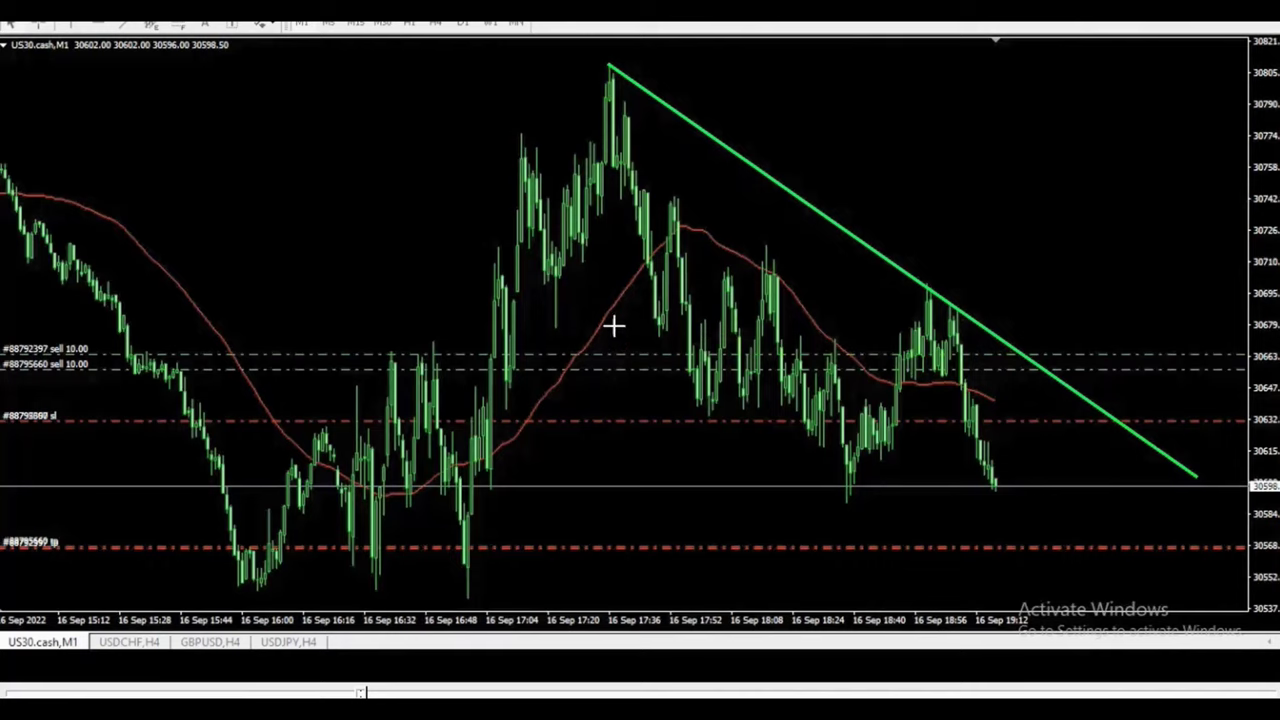
left_click_drag(548, 298, 1062, 647)
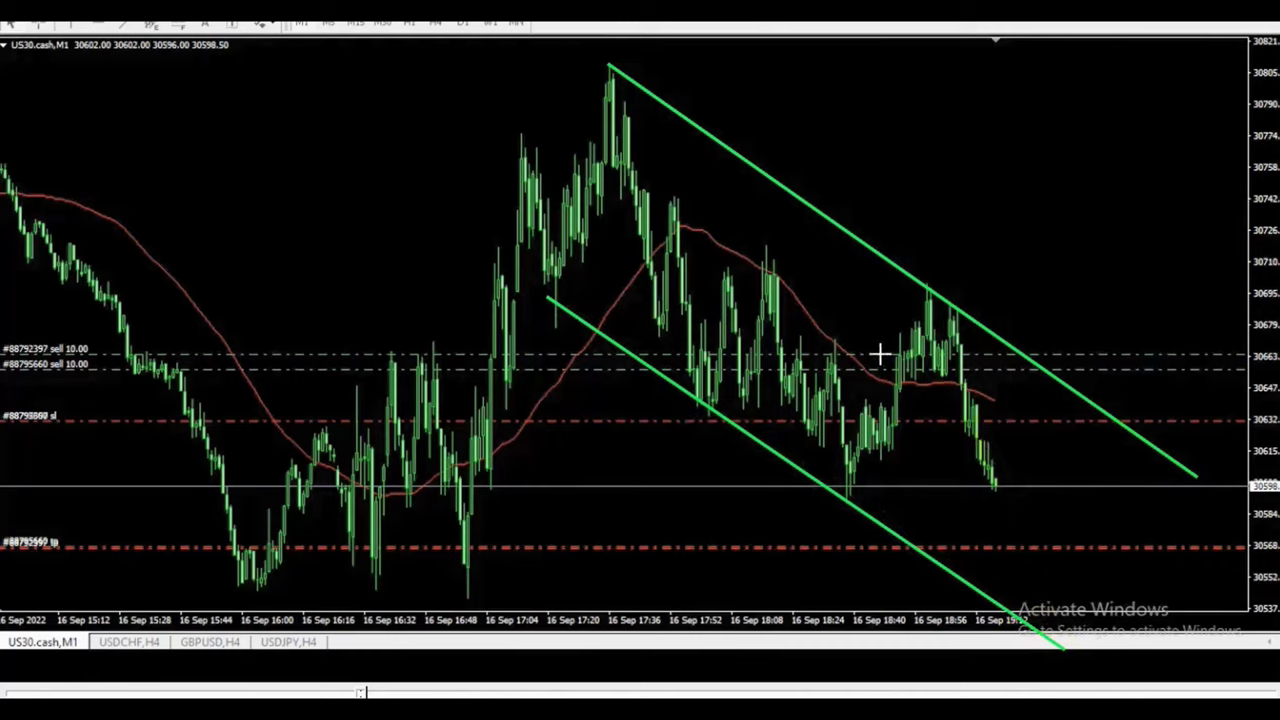
left_click_drag(538, 148, 1158, 599)
left_click_drag(571, 91, 1181, 546)
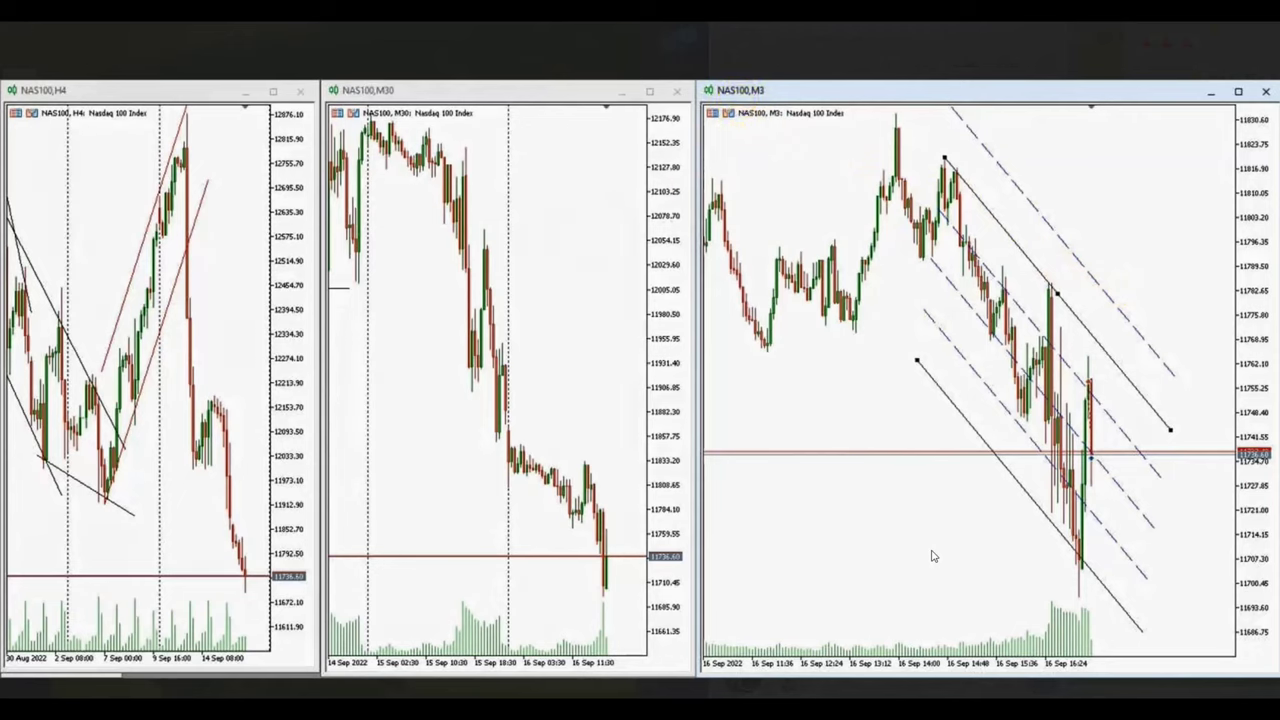
Draw two parallel green falling trend lines from the peaks on each of the NAS100 H4 and M30 charts
left_click_drag(187, 136, 252, 592)
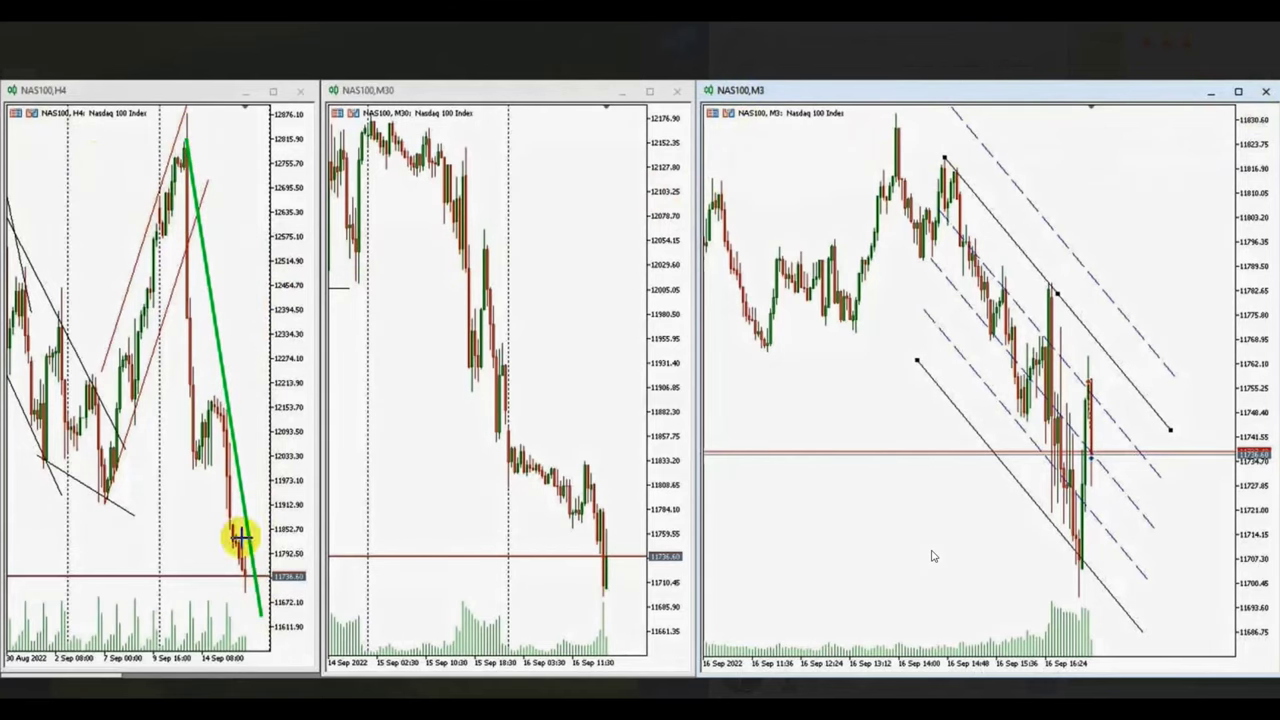
left_click_drag(167, 302, 226, 603)
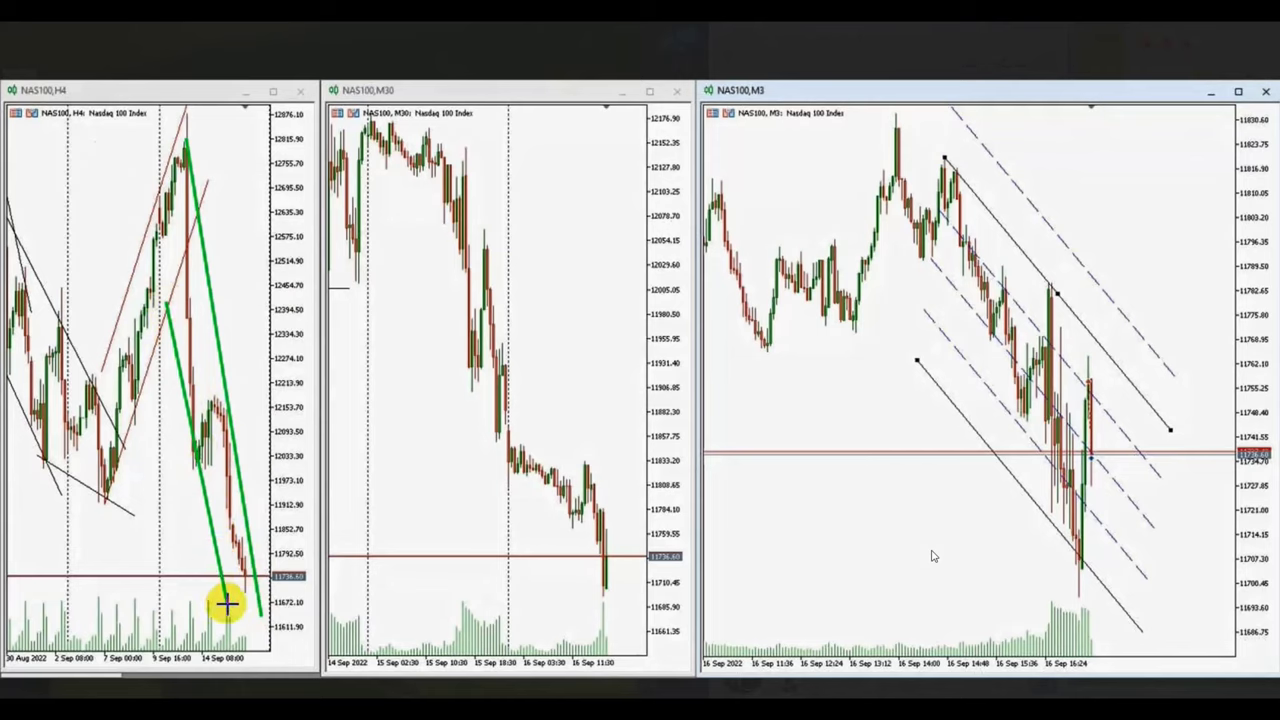
left_click_drag(455, 140, 640, 594)
left_click_drag(413, 250, 601, 654)
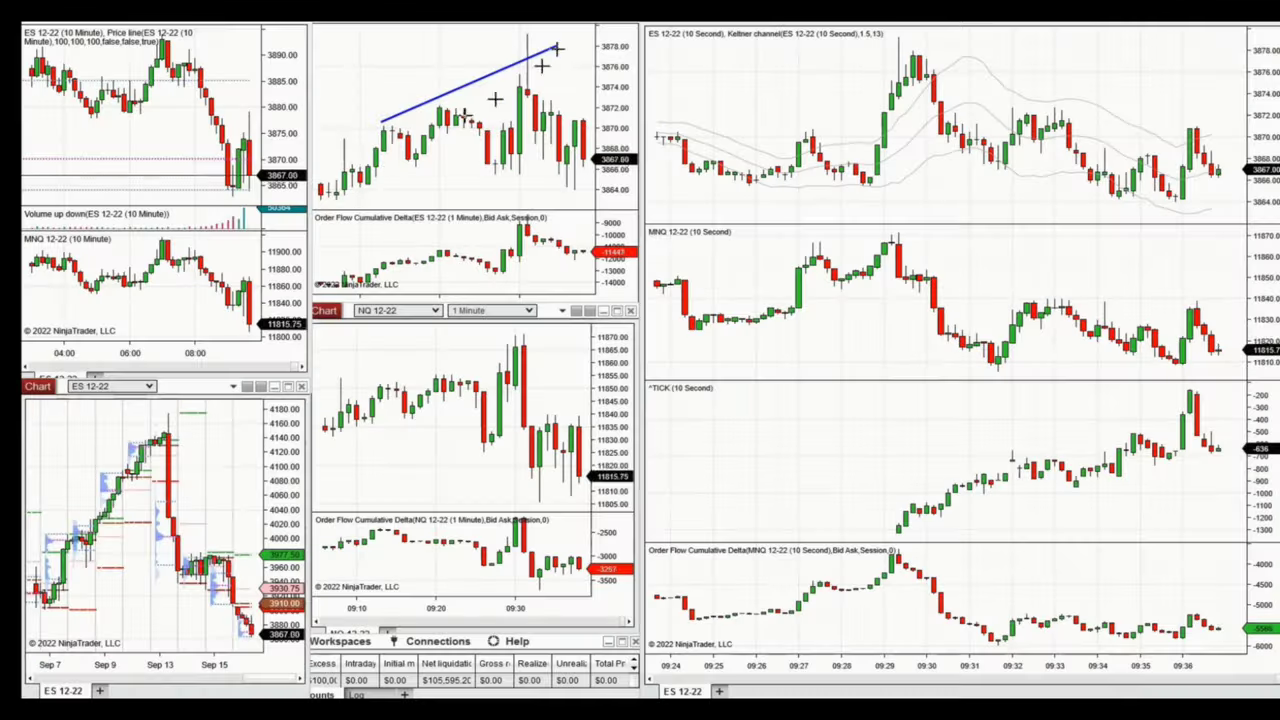
Draw a blue wedge line on the ES 1-minute chart and label it 'High volatility Non Trendy = Algo 1'
left_click(380, 160)
left_click(583, 195)
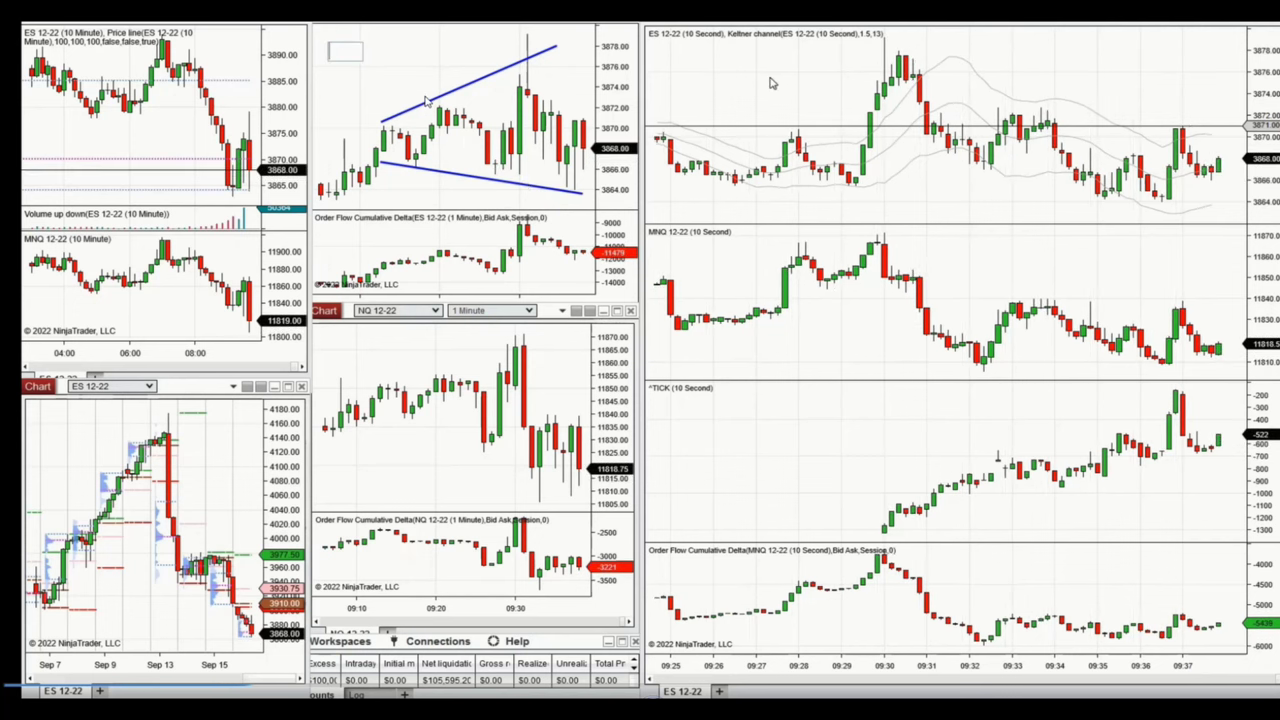
type("volatility")
key("Return")
type("Non Trendy")
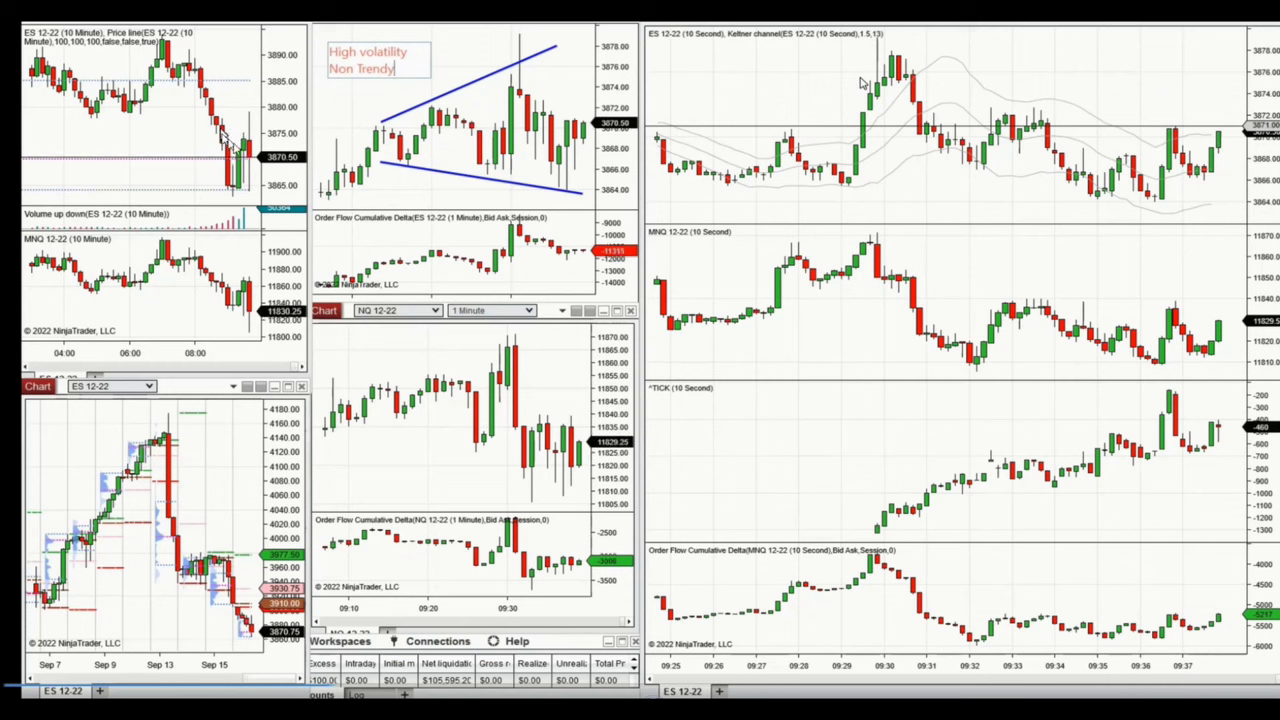
type("= Algo 1")
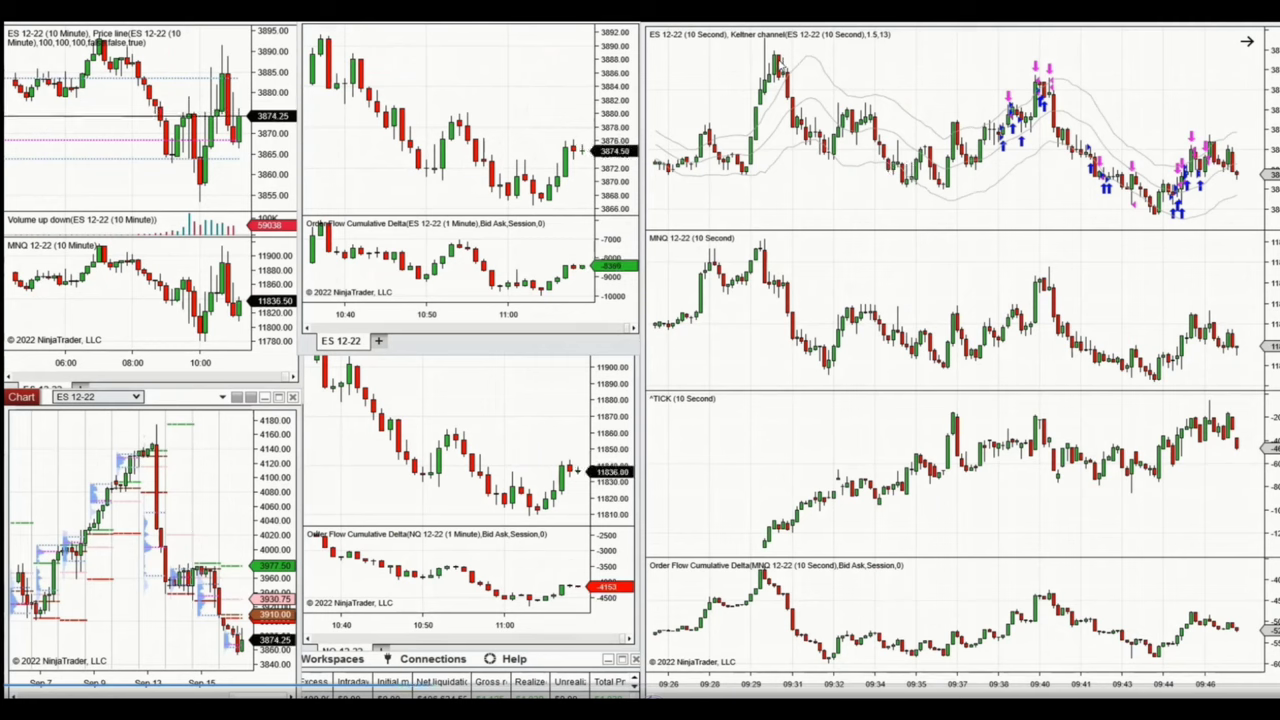
Draw a blue falling line from the ES 10-second swing high, then a rising trend line
left_click(775, 55)
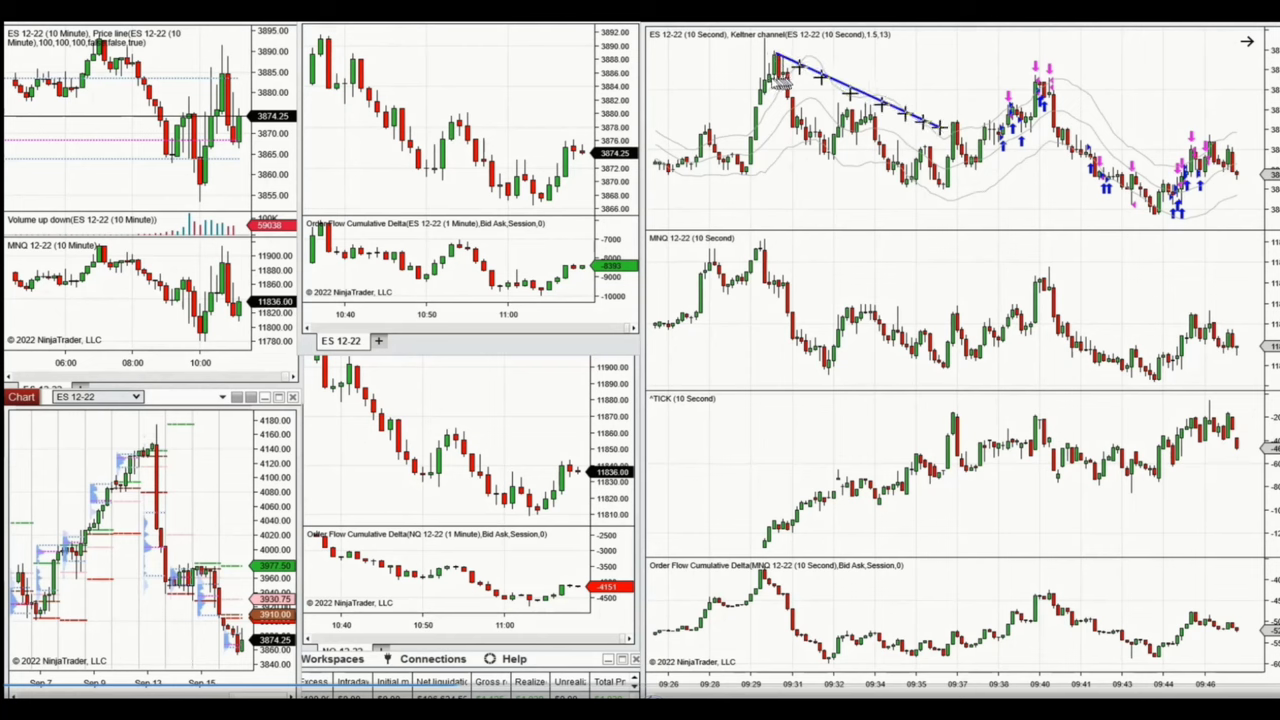
left_click(1015, 150)
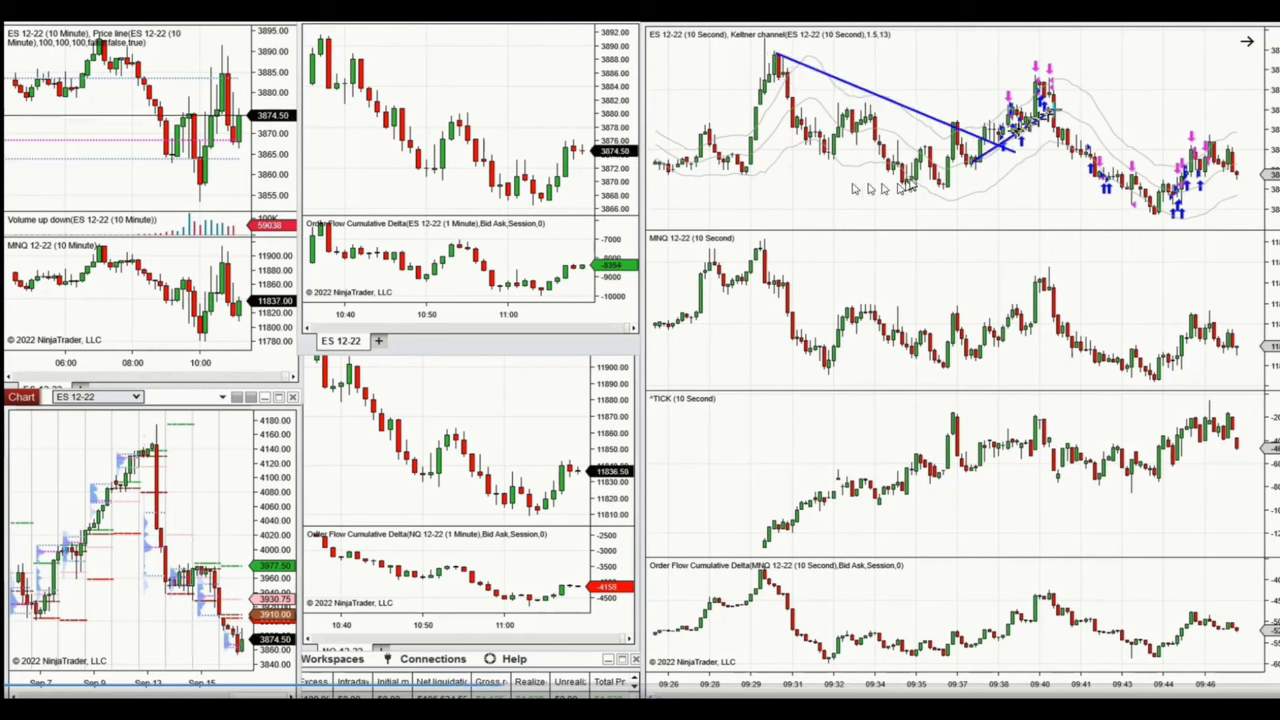
left_click(975, 160)
left_click(1070, 93)
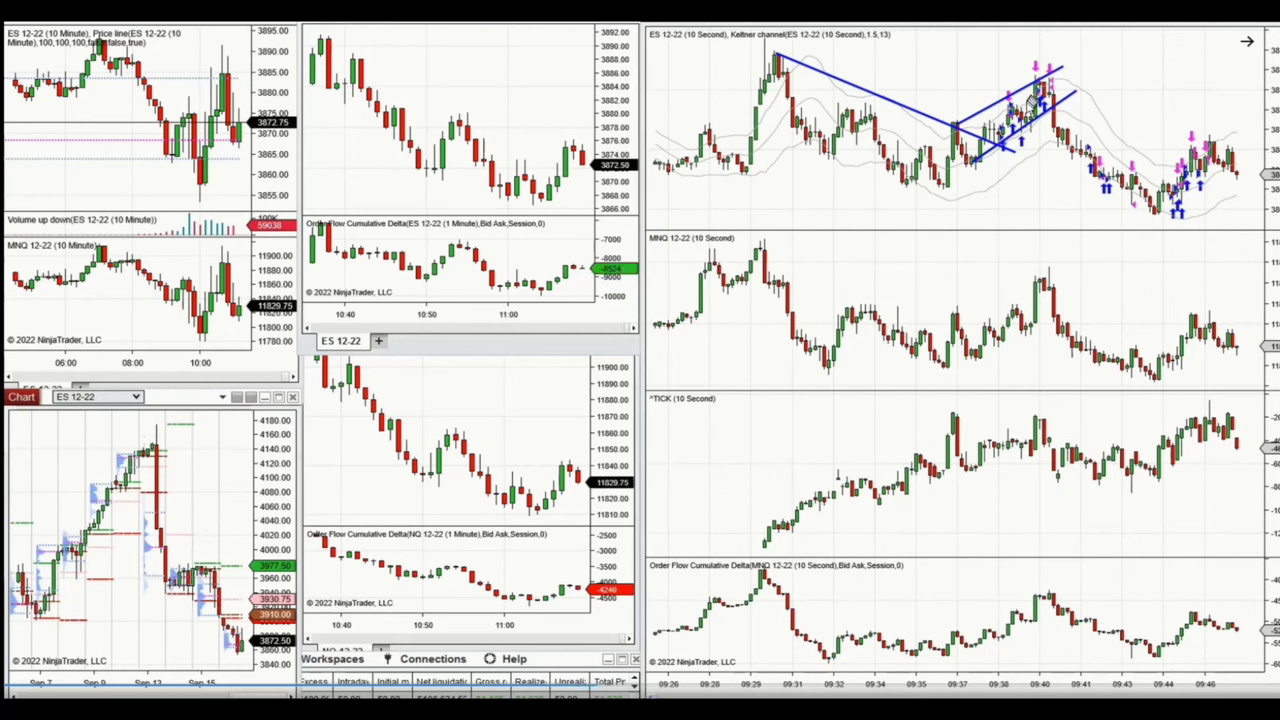
Add a falling blue channel from the channel top and a rising trend line from the low
left_click(1045, 80)
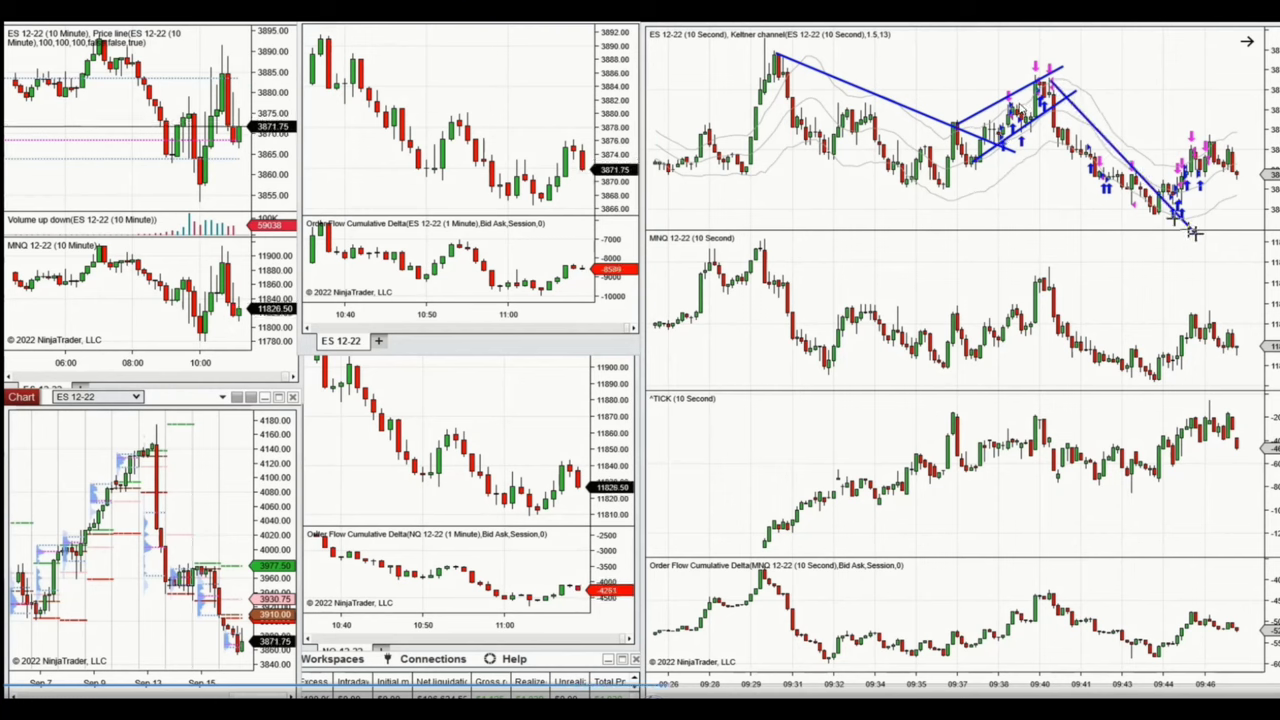
left_click(1155, 245)
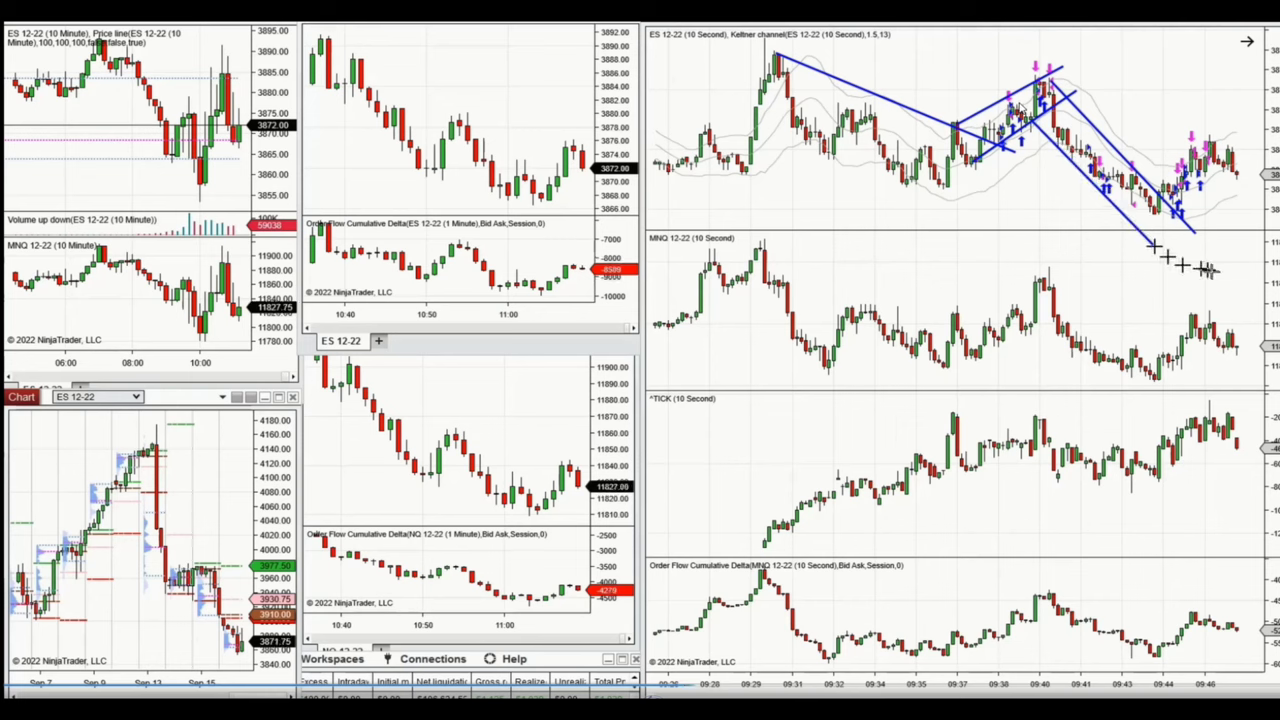
left_click(1199, 236)
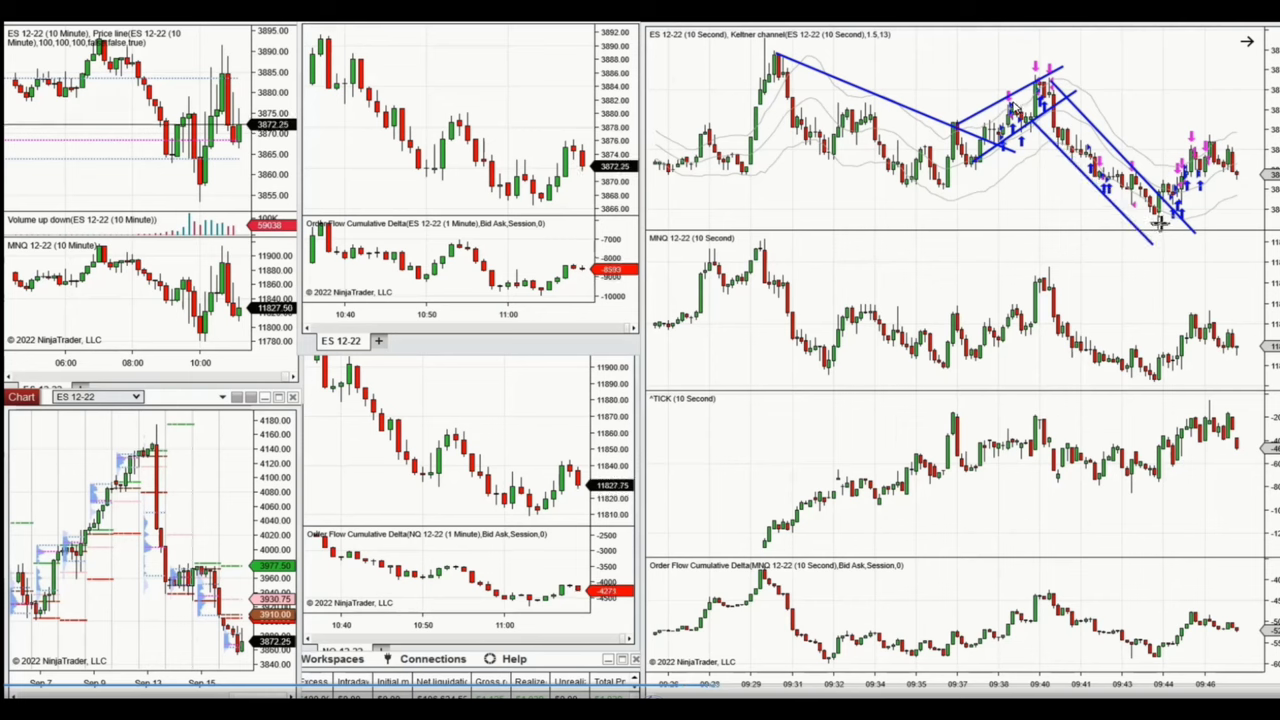
left_click(1160, 222)
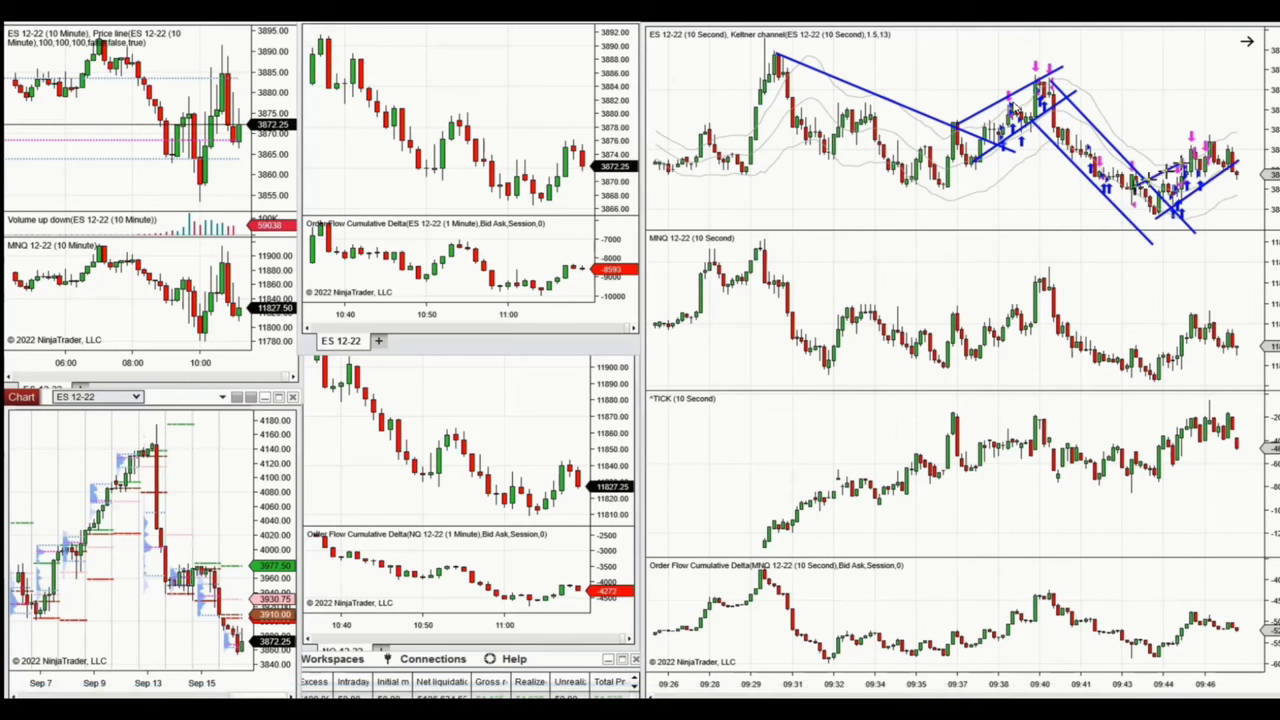
left_click(1236, 122)
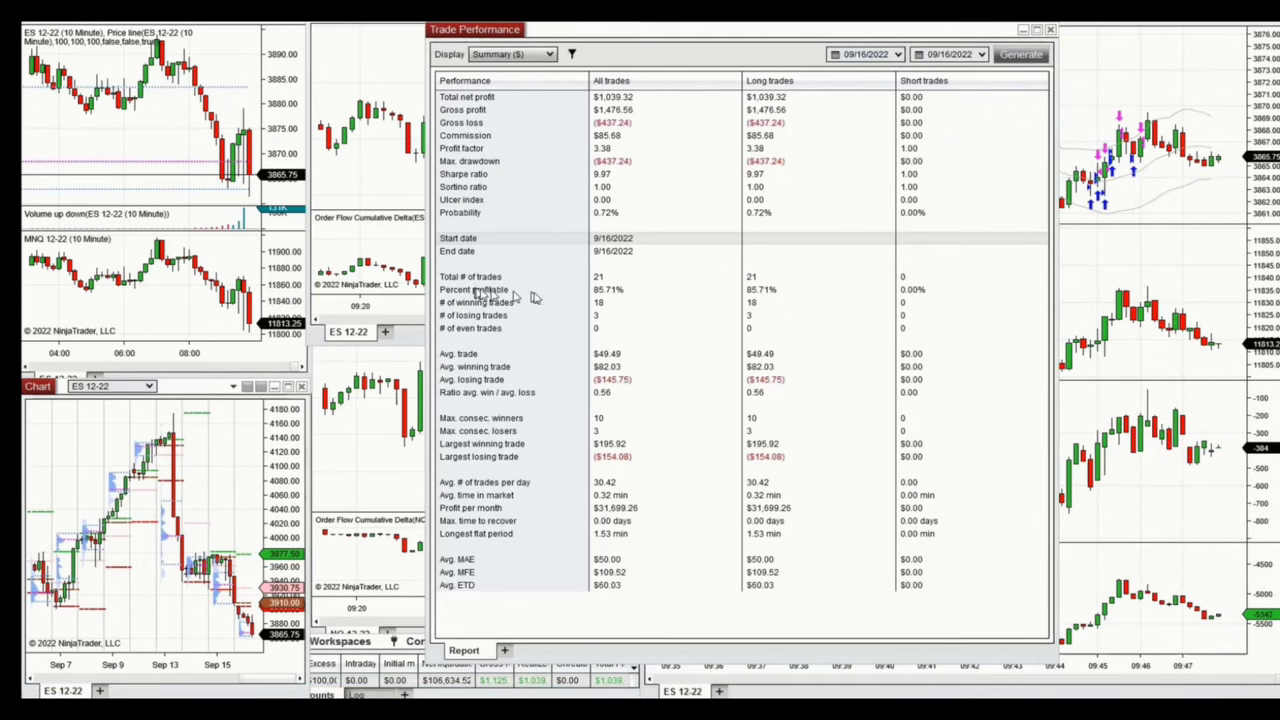
Review the 9/16/2022 summary's Percent profitable and Profit factor figures, checking the current date and time
left_click(578, 292)
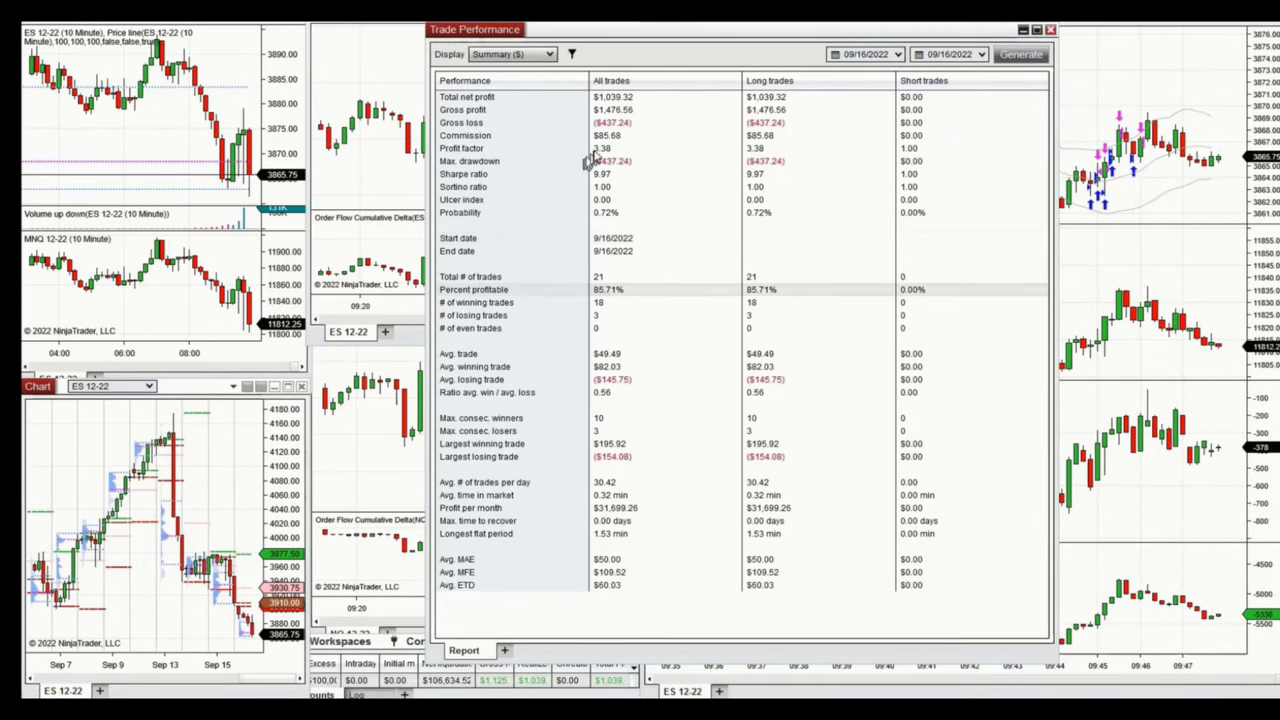
left_click(481, 150)
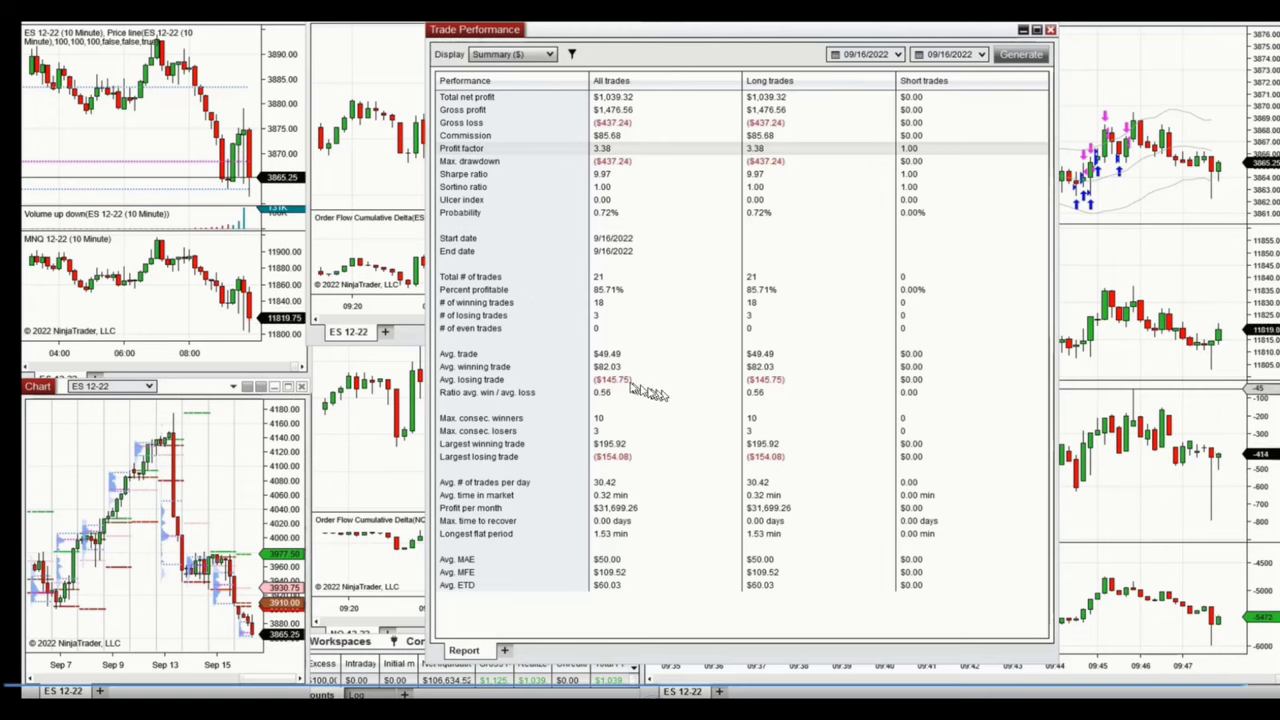
key("super+alt+d")
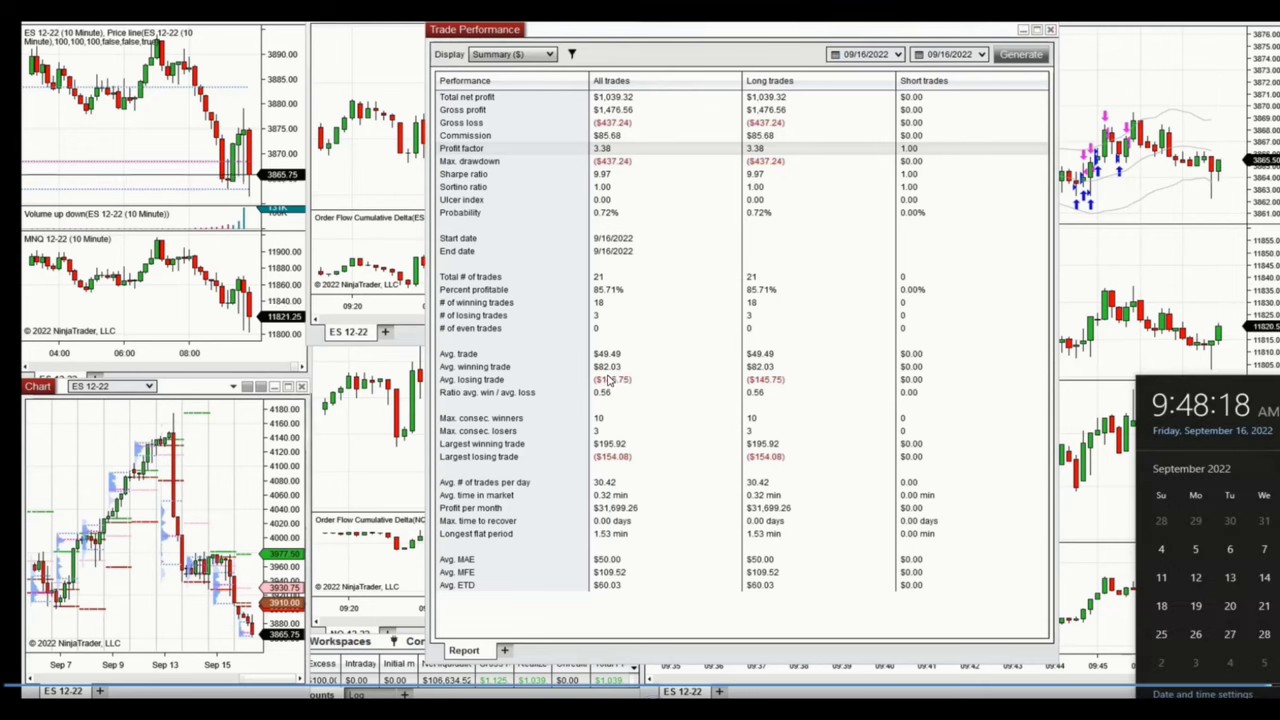